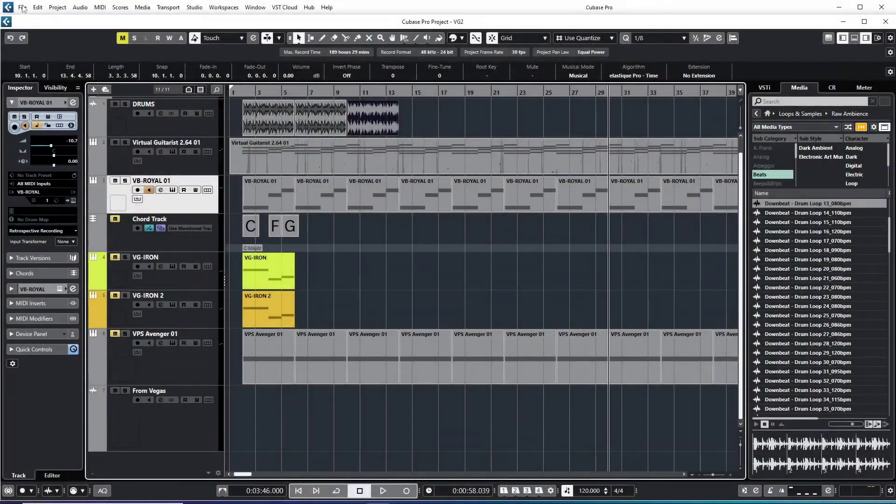
# - Play the project from the start, then select the DRUMS and Virtual Guitarist tracks
pyautogui.press('.')
pyautogui.press('space')
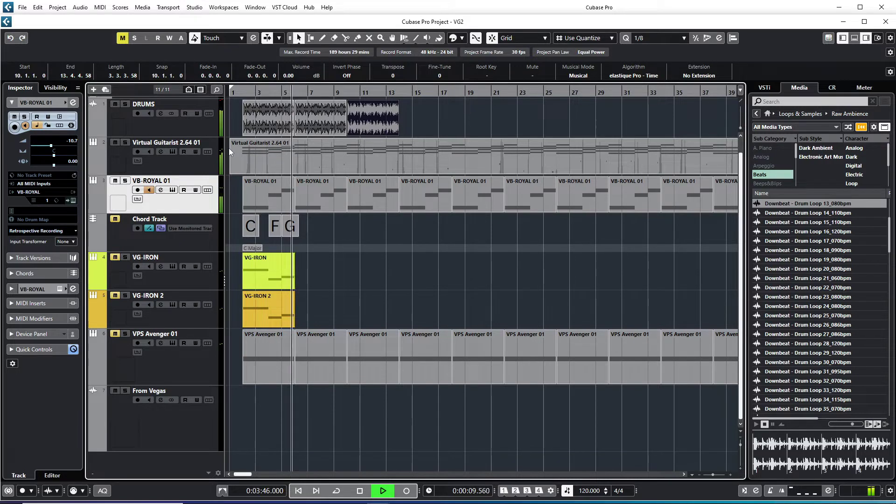
pyautogui.press('space')
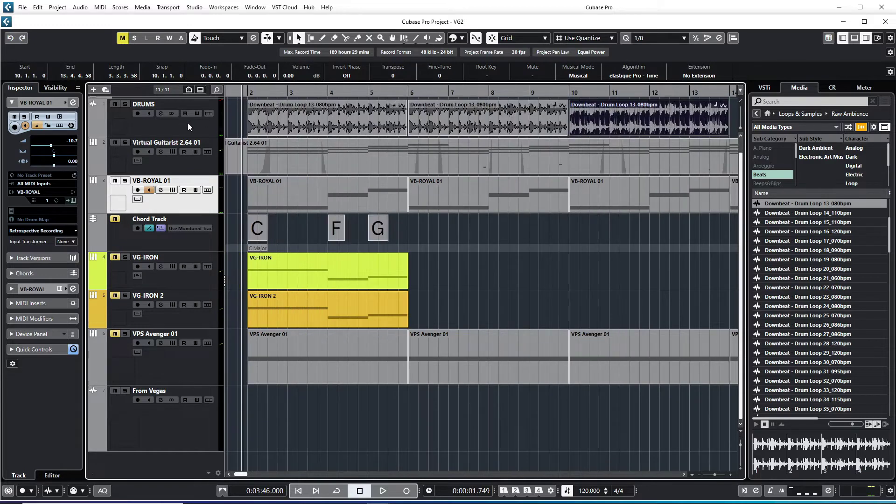
pyautogui.click(187, 123)
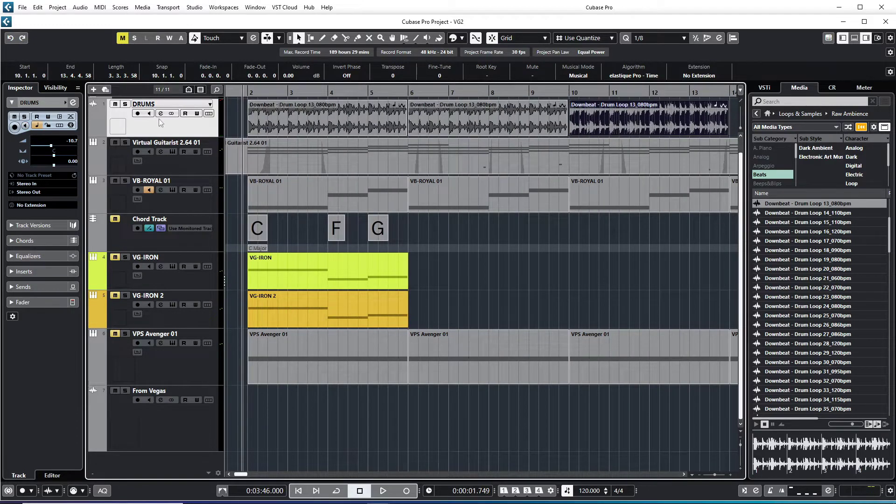
pyautogui.click(198, 169)
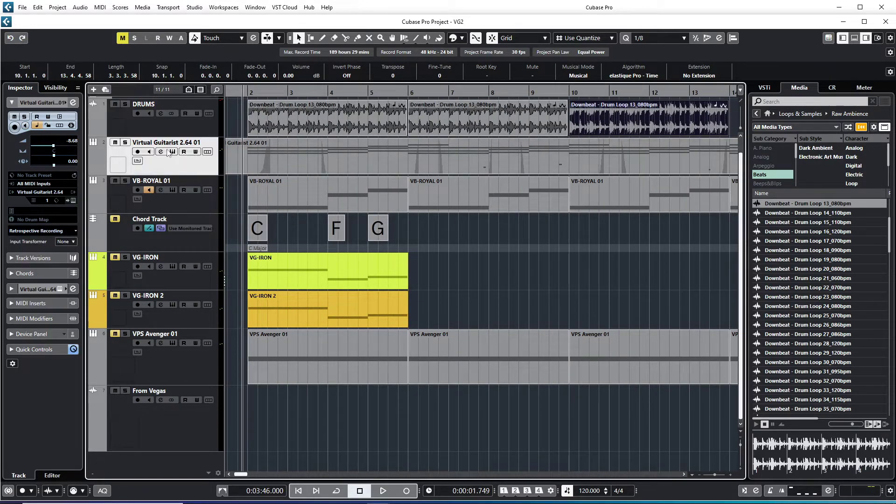
pyautogui.click(300, 279)
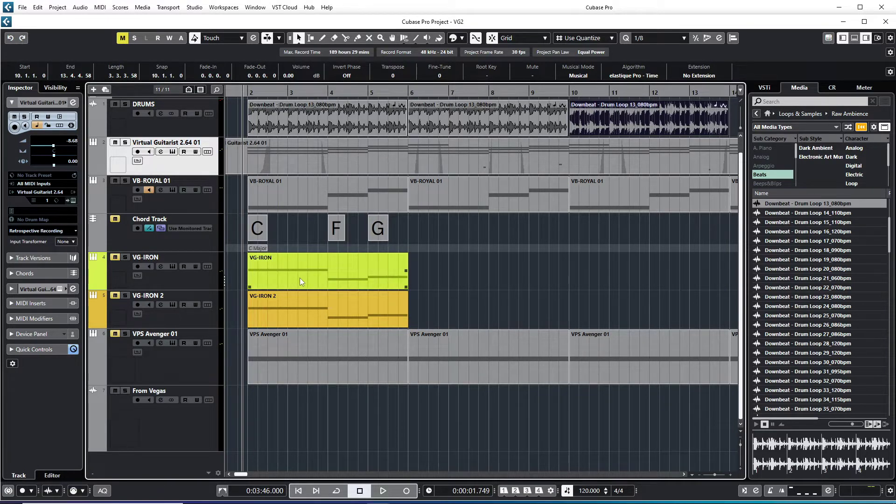
pyautogui.click(311, 240)
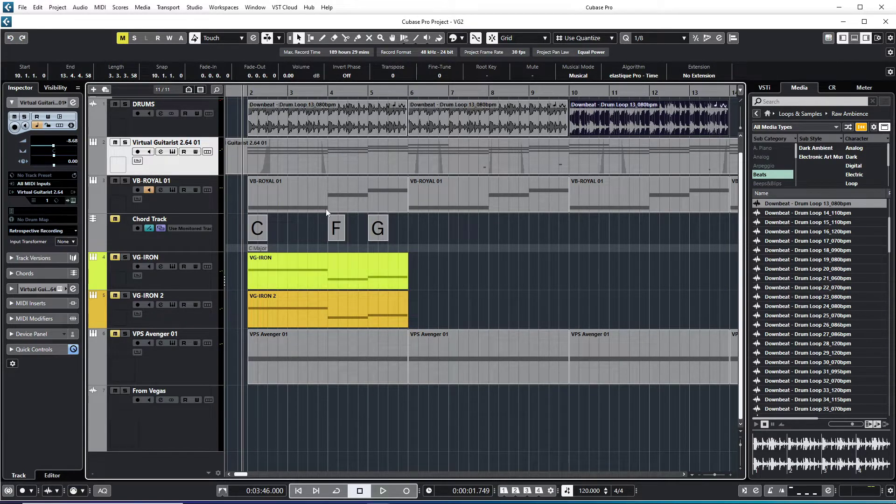
# - Start Back up Project and browse to the New Volume (L:) drive
pyautogui.click(22, 7)
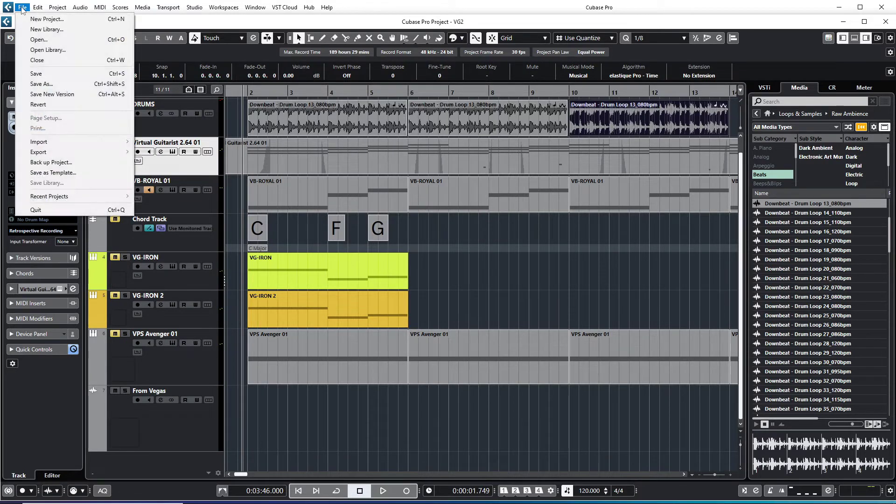
pyautogui.click(56, 164)
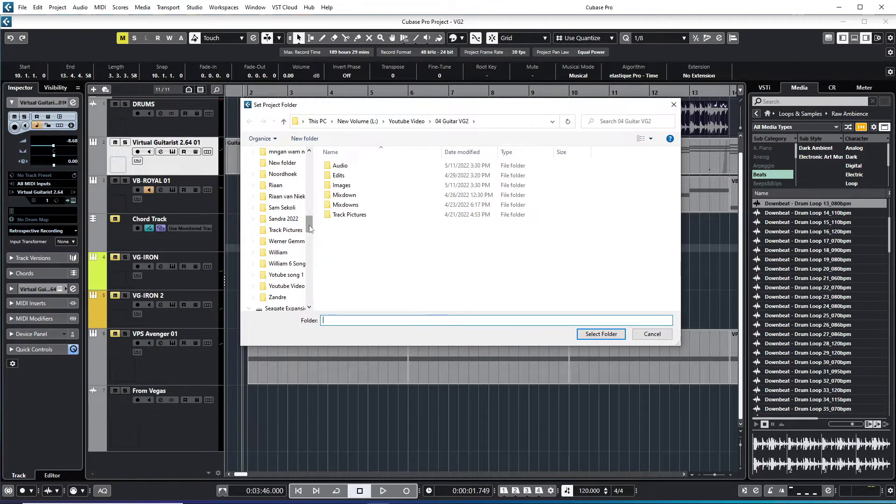
pyautogui.moveTo(310, 226); pyautogui.dragTo(317, 190)
pyautogui.click(274, 207)
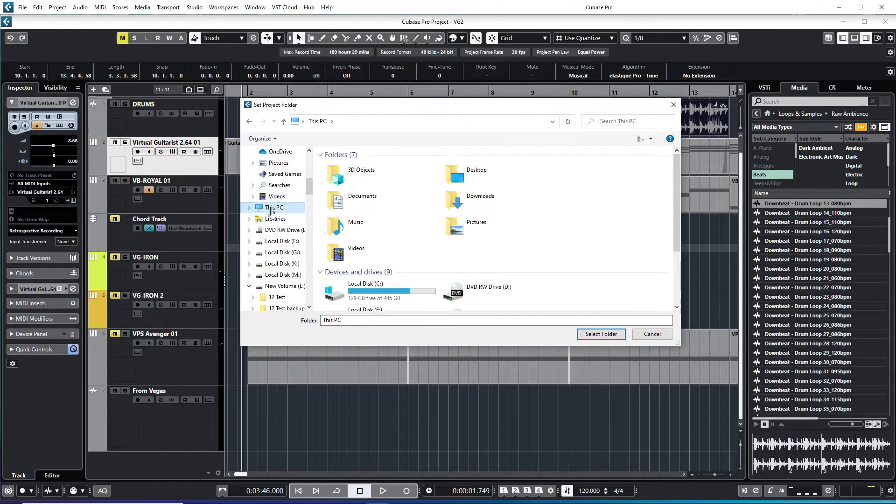
pyautogui.moveTo(675, 200); pyautogui.dragTo(668, 264)
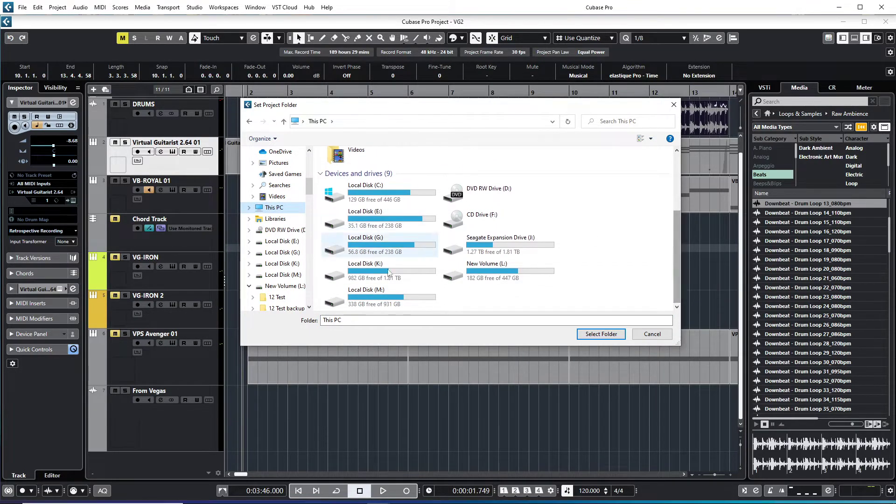
pyautogui.doubleClick(495, 275)
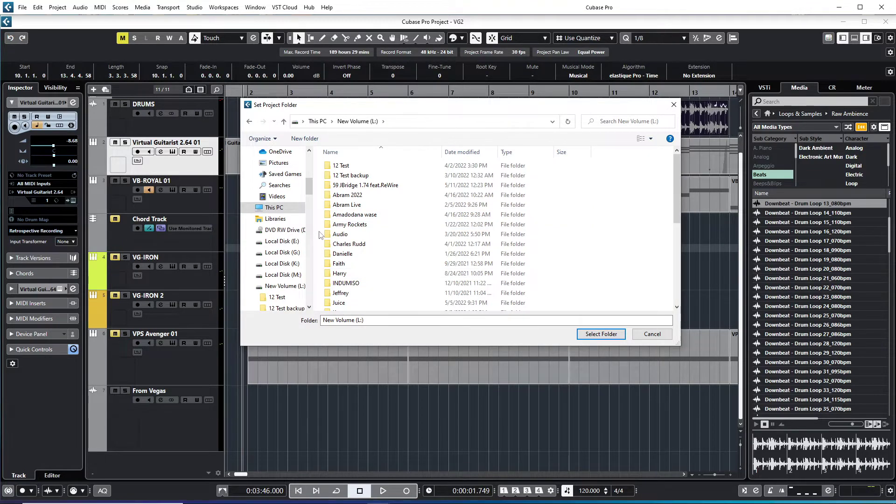
# - Create a 'Guitar Vibes' folder on drive L and choose it as the backup destination
pyautogui.rightClick(321, 235)
pyautogui.moveTo(367, 348)
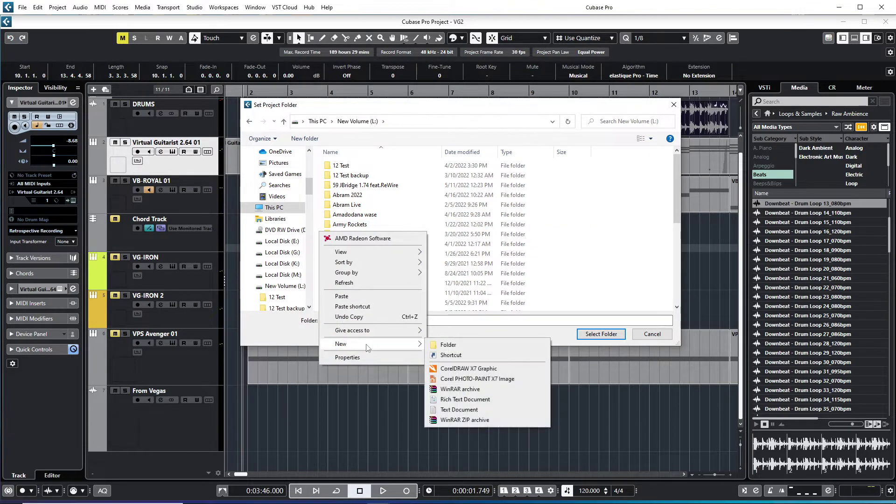
pyautogui.click(450, 346)
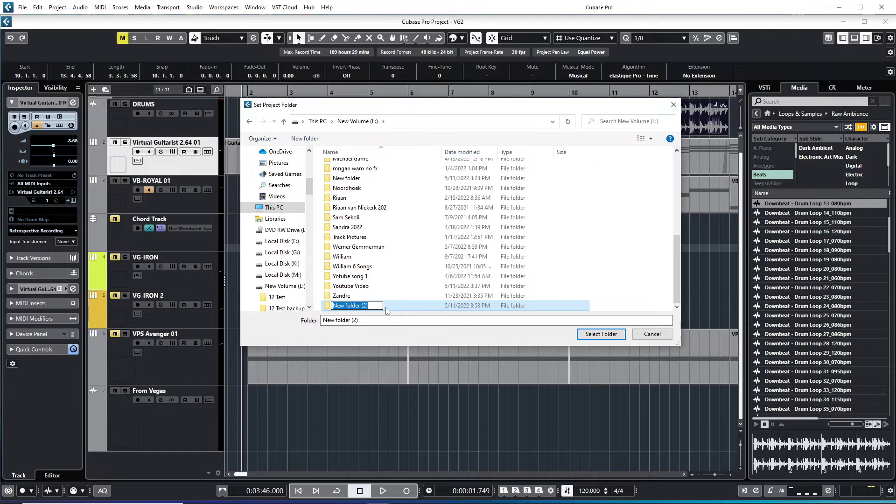
pyautogui.write('Guitar Vibes')
pyautogui.press('Return')
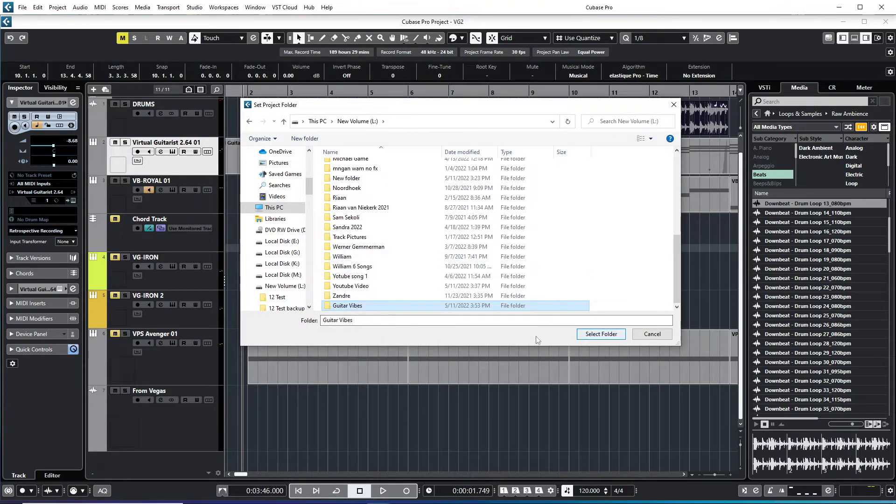
pyautogui.click(594, 334)
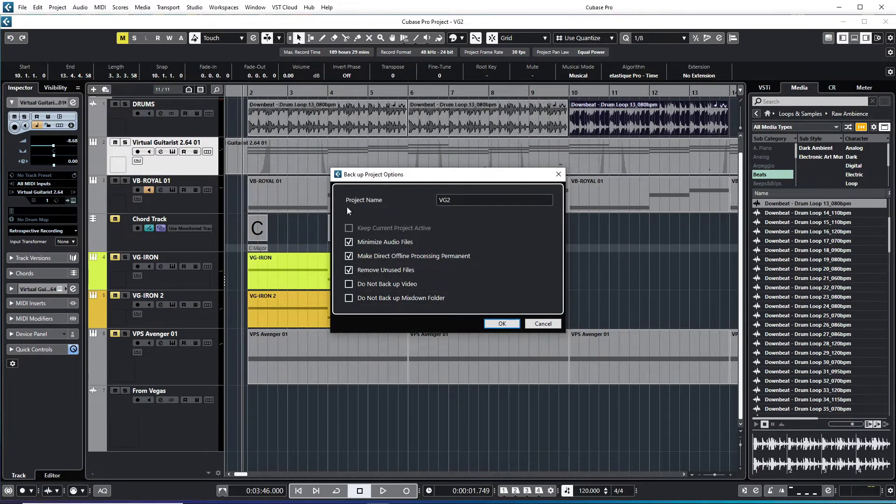
# - Name the backup 'Guitar Vibess', disable Make Direct Offline Processing Permanent, and run the backup
pyautogui.doubleClick(464, 200)
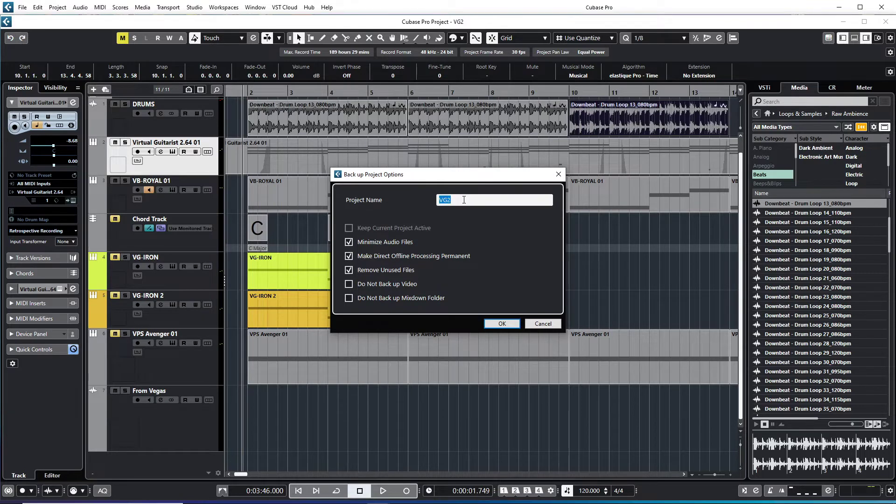
pyautogui.write('Guitar Vibess')
pyautogui.press('Return')
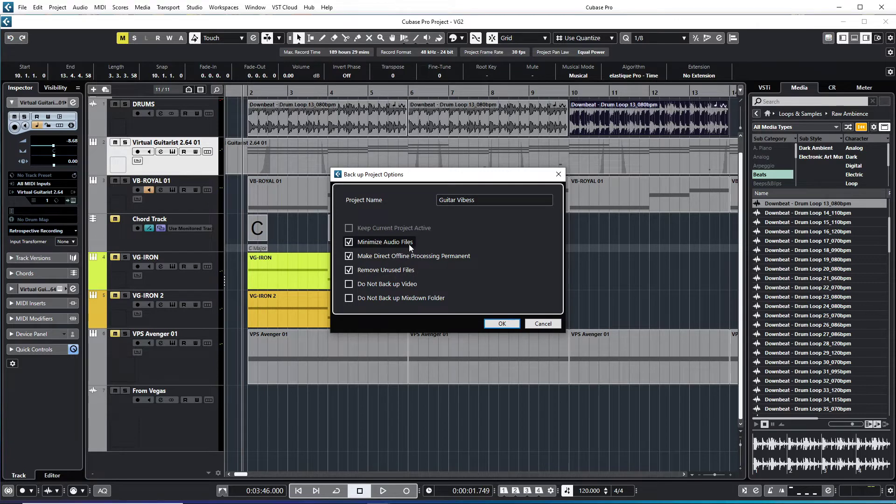
pyautogui.click(349, 242)
pyautogui.click(349, 243)
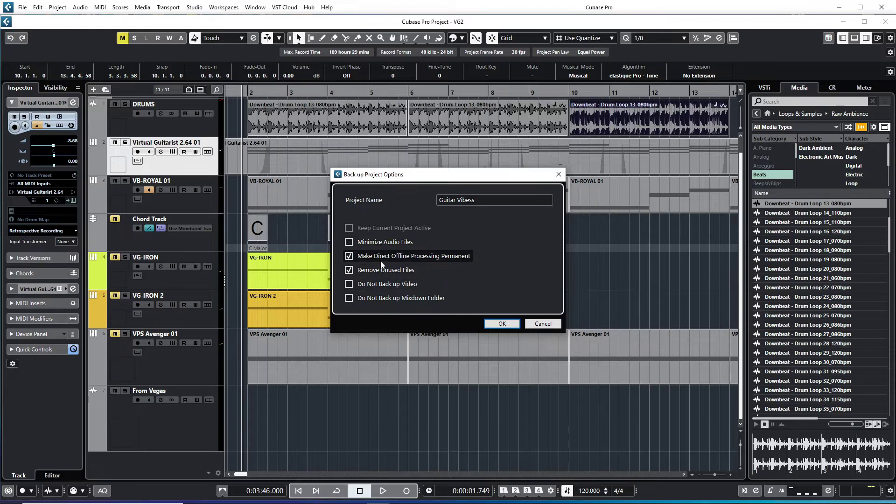
pyautogui.click(351, 258)
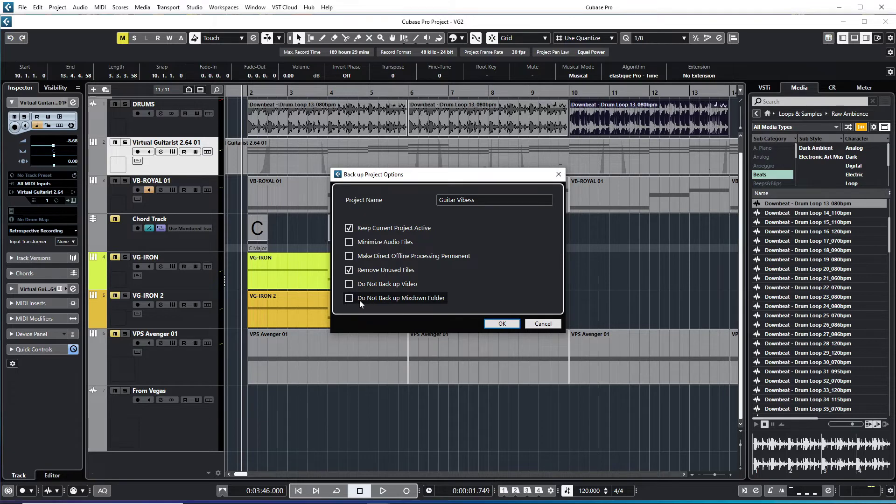
pyautogui.click(501, 323)
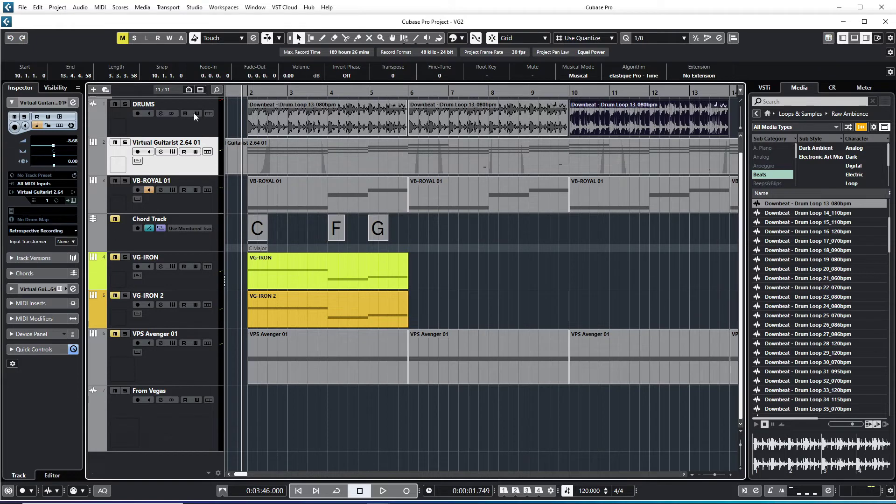
# - Save the current project, then minimize Cubase and bring up File Explorer on This PC
pyautogui.click(22, 7)
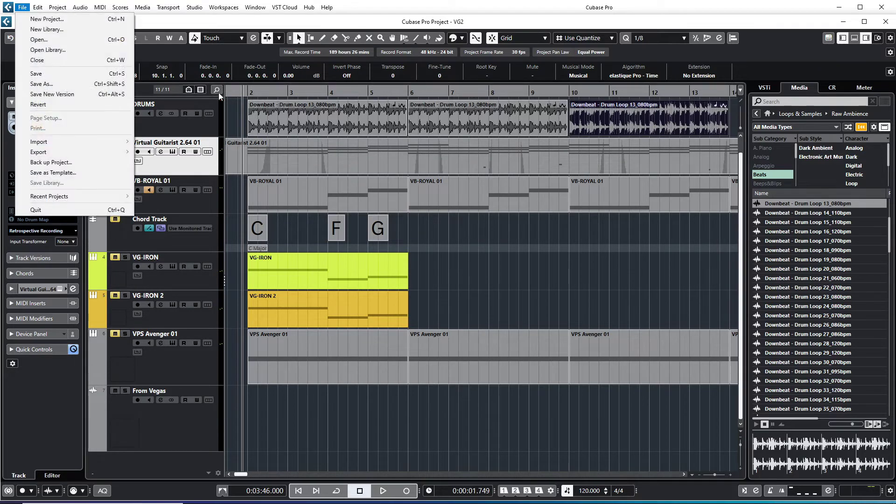
pyautogui.click(117, 74)
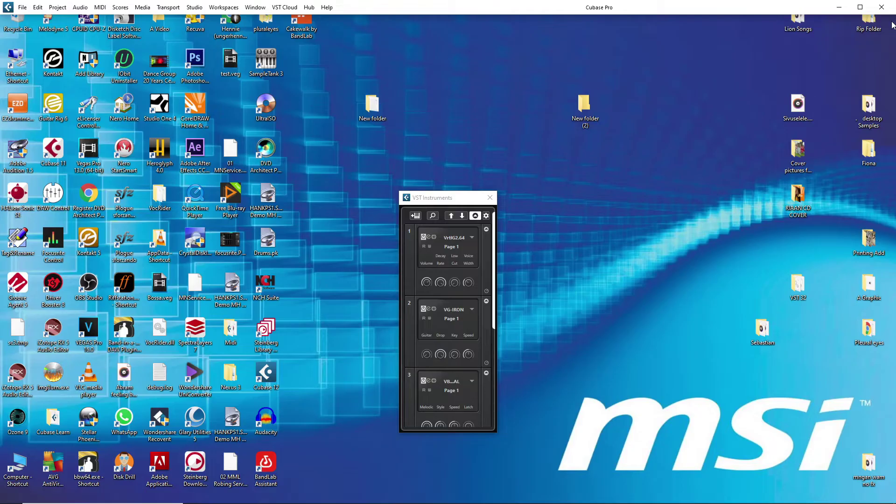
pyautogui.click(843, 21)
pyautogui.press('super+e')
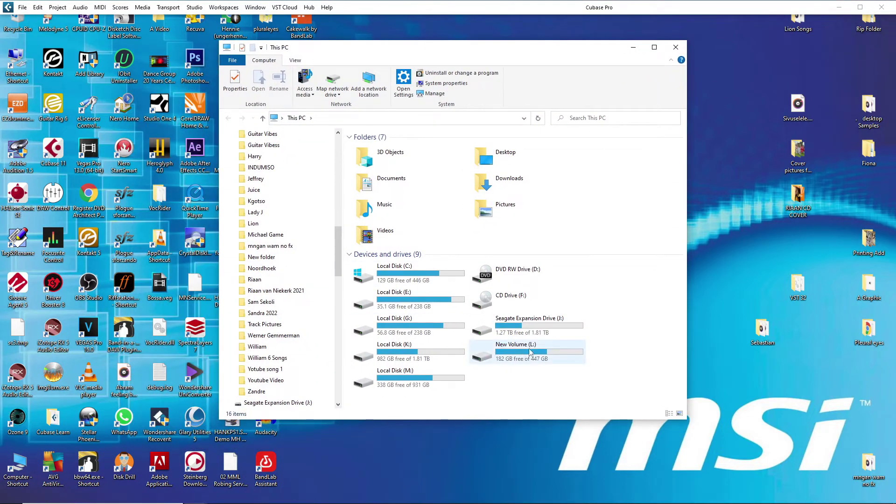
# - Inspect the Audio folder in L:\Guitar Vibess, then open Guitar Vibess.cpr from the backup
pyautogui.doubleClick(523, 356)
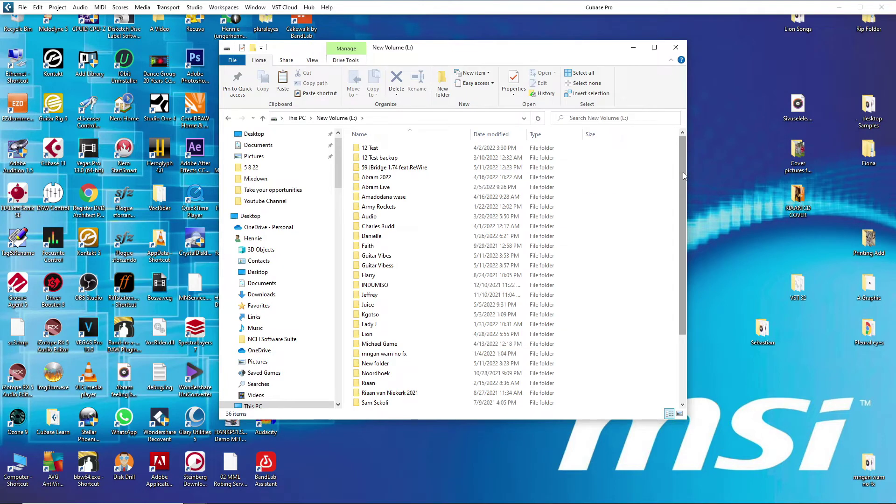
pyautogui.moveTo(681, 176); pyautogui.dragTo(657, 256)
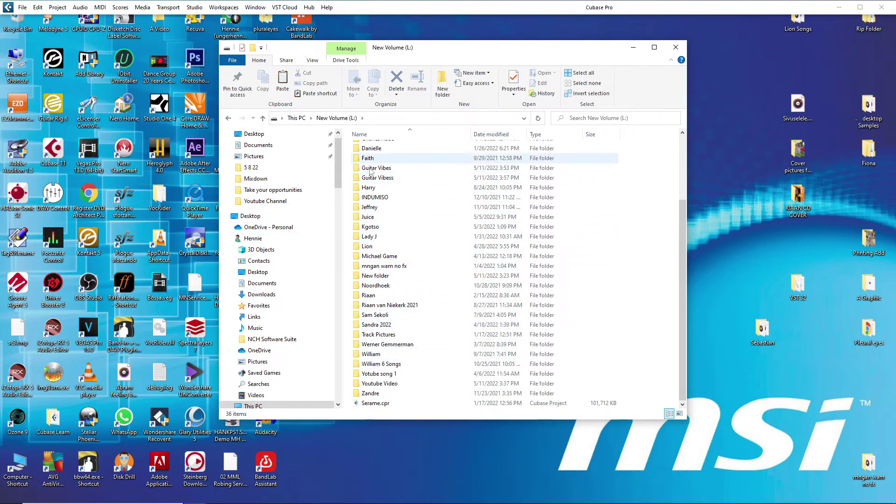
pyautogui.doubleClick(380, 179)
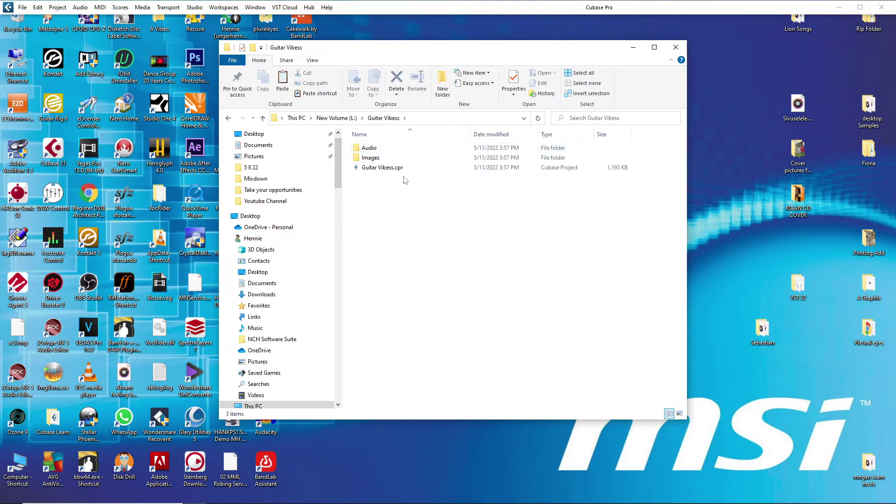
pyautogui.click(369, 149)
pyautogui.doubleClick(369, 150)
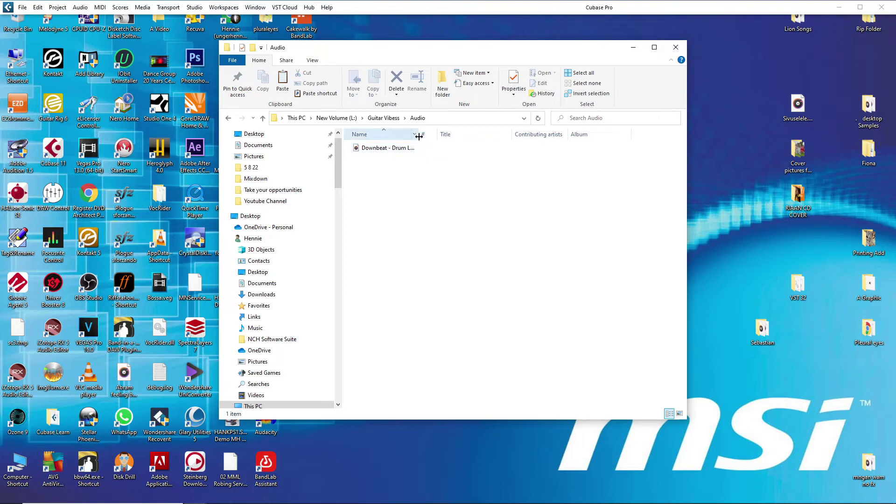
pyautogui.moveTo(419, 134); pyautogui.dragTo(504, 134)
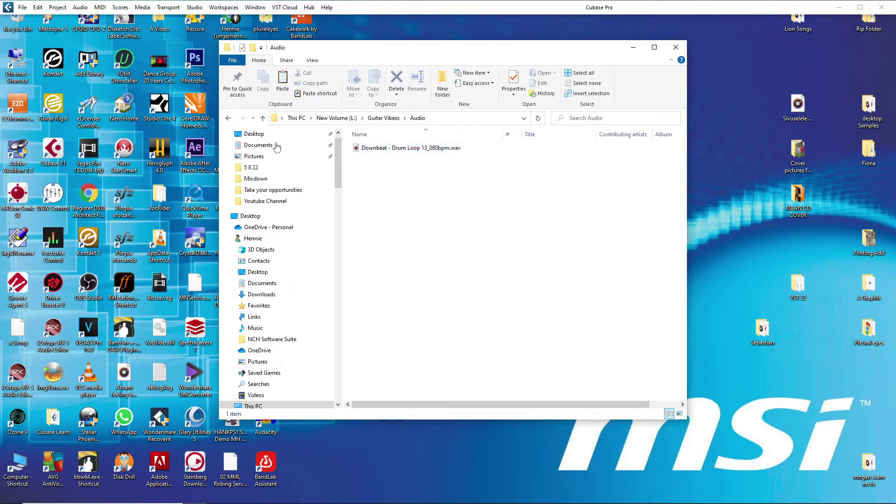
pyautogui.click(228, 118)
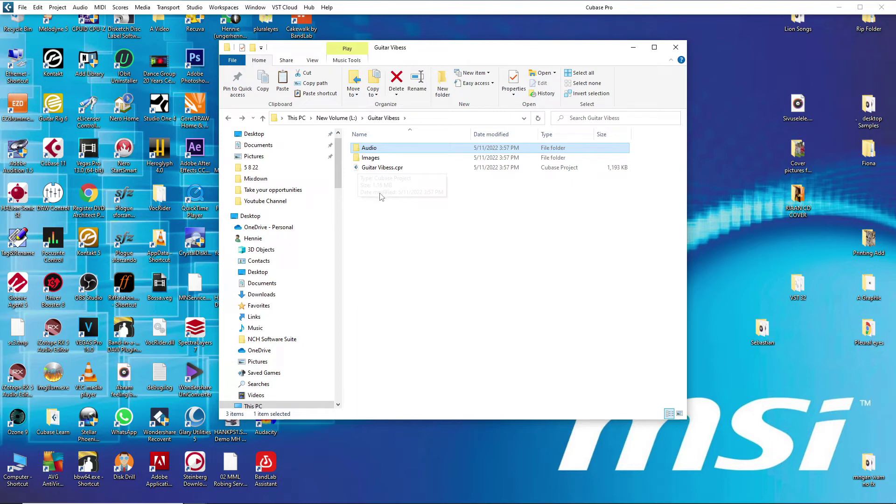
pyautogui.doubleClick(374, 168)
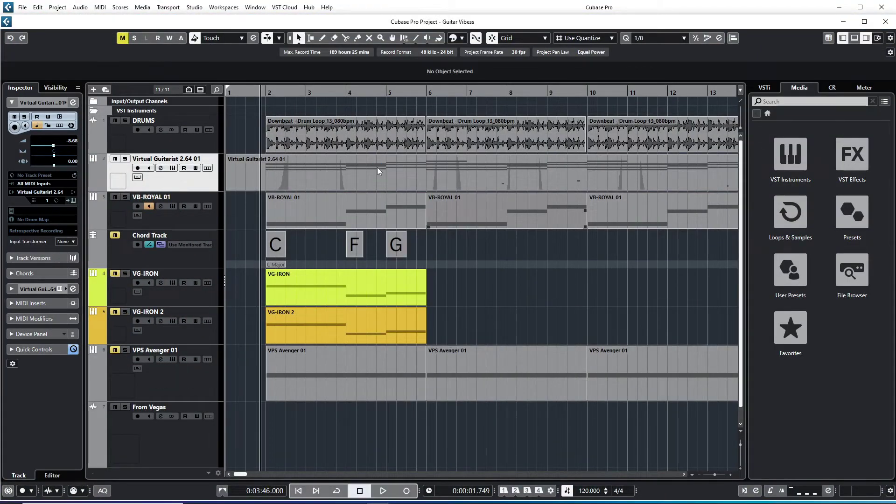
# - Zoom out to bars 1–16, play and stop the reopened Guitar Vibess project, then zoom further out
pyautogui.moveTo(261, 92); pyautogui.dragTo(259, 86)
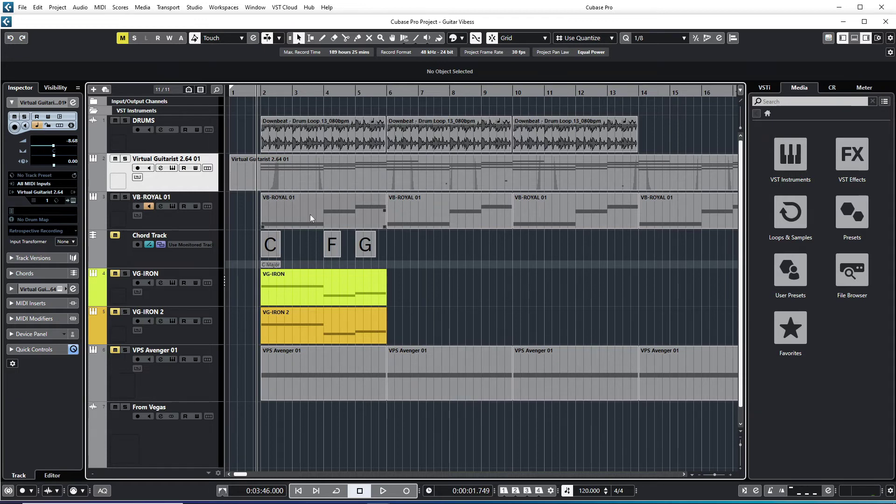
pyautogui.press('space')
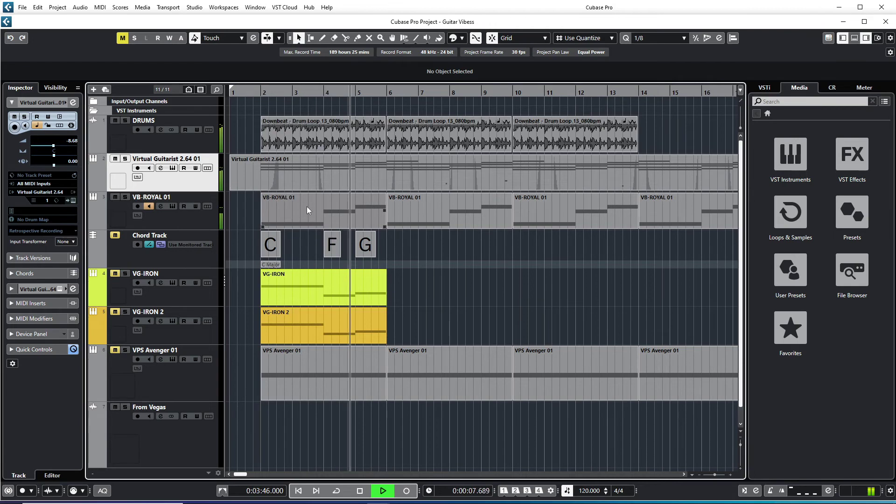
pyautogui.press('space')
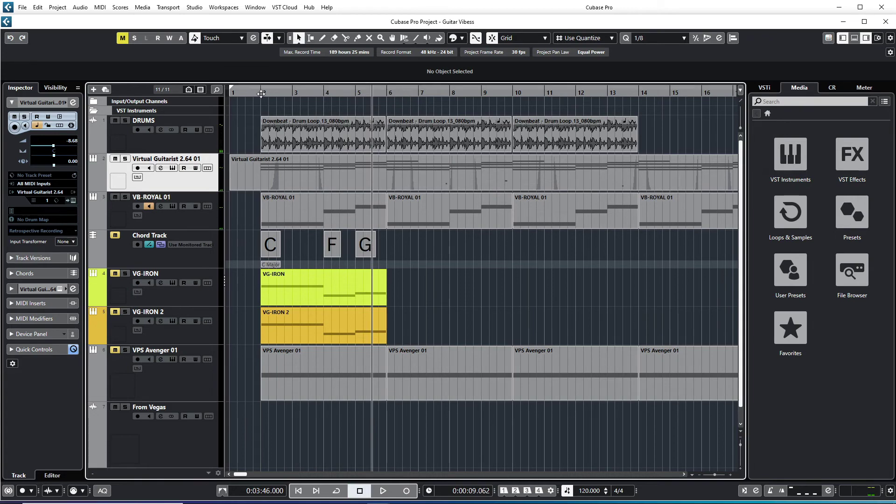
pyautogui.moveTo(261, 91); pyautogui.dragTo(258, 82)
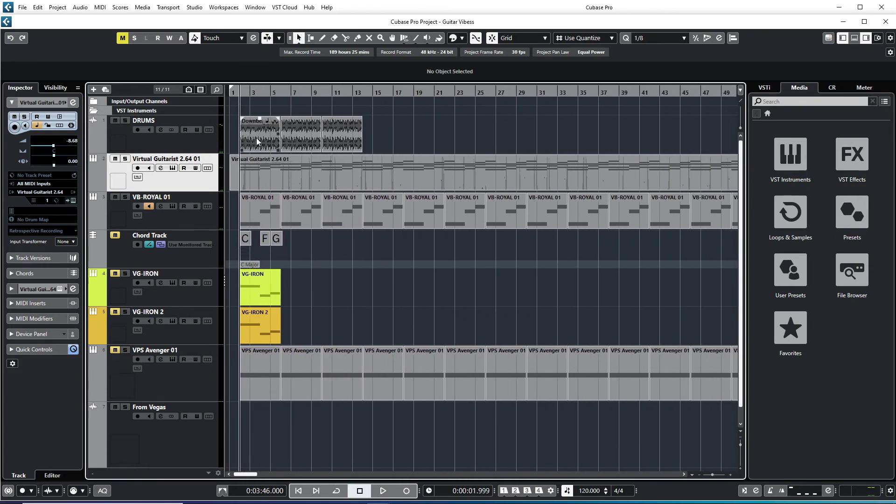